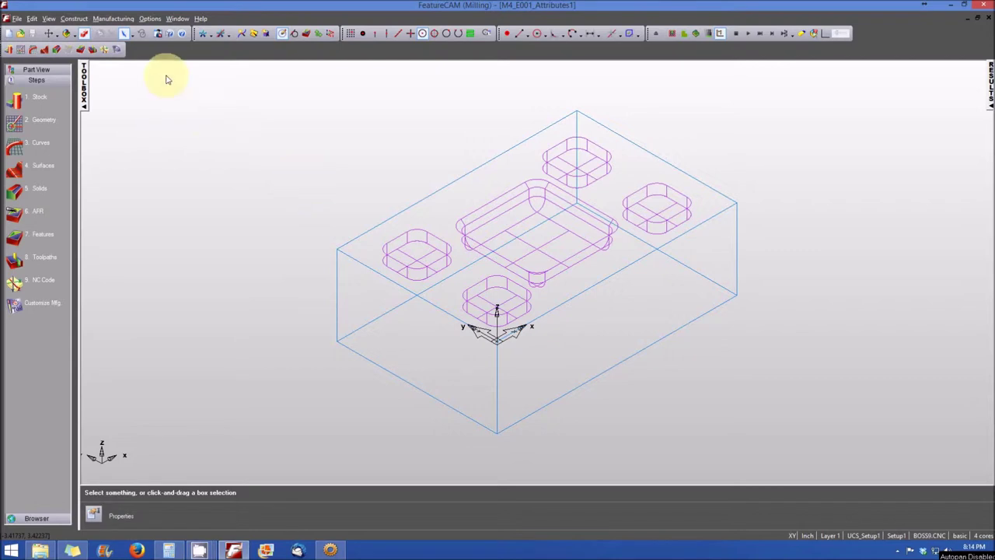
Open the Machining Configurations list and edit the attributes of M4_E001_Attributes1.
left_click(113, 18)
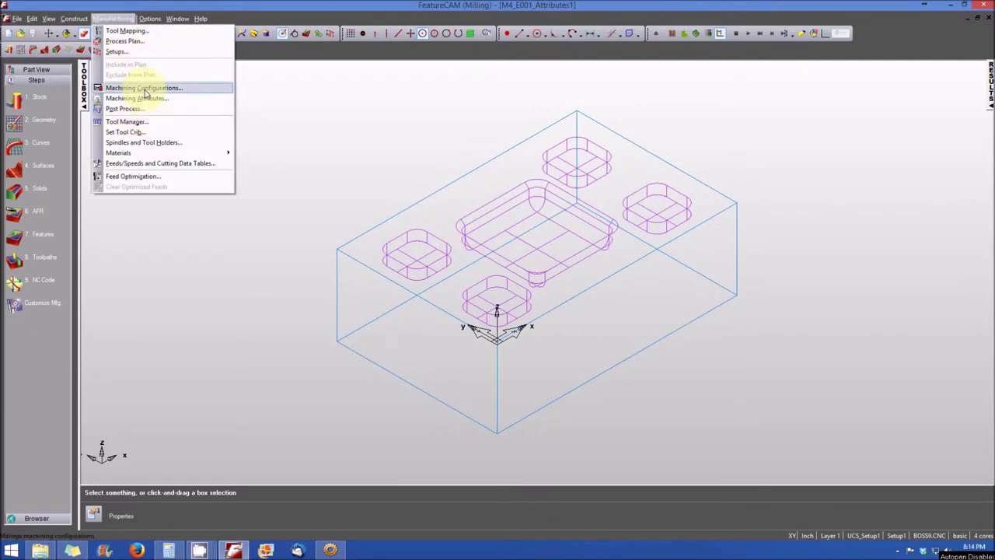
left_click(145, 88)
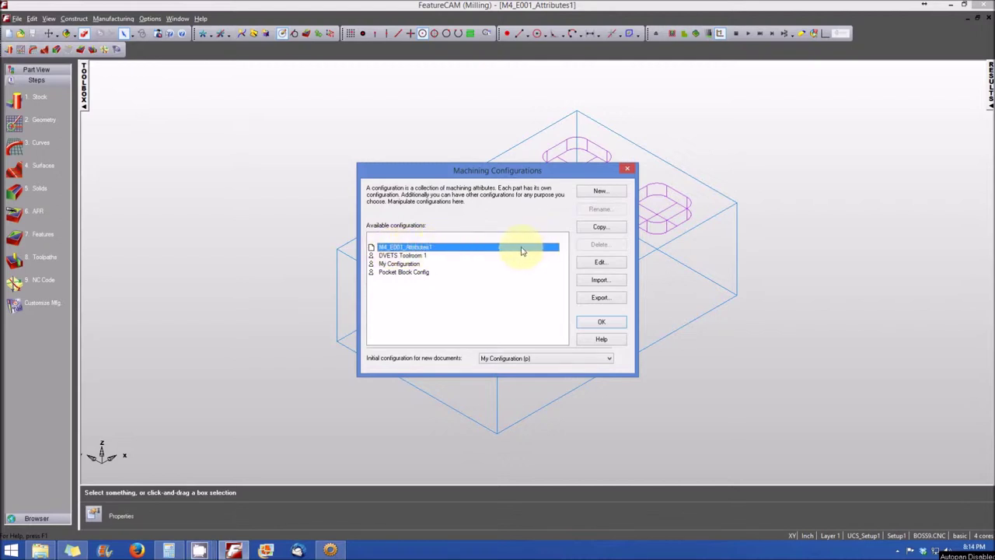
left_click(595, 262)
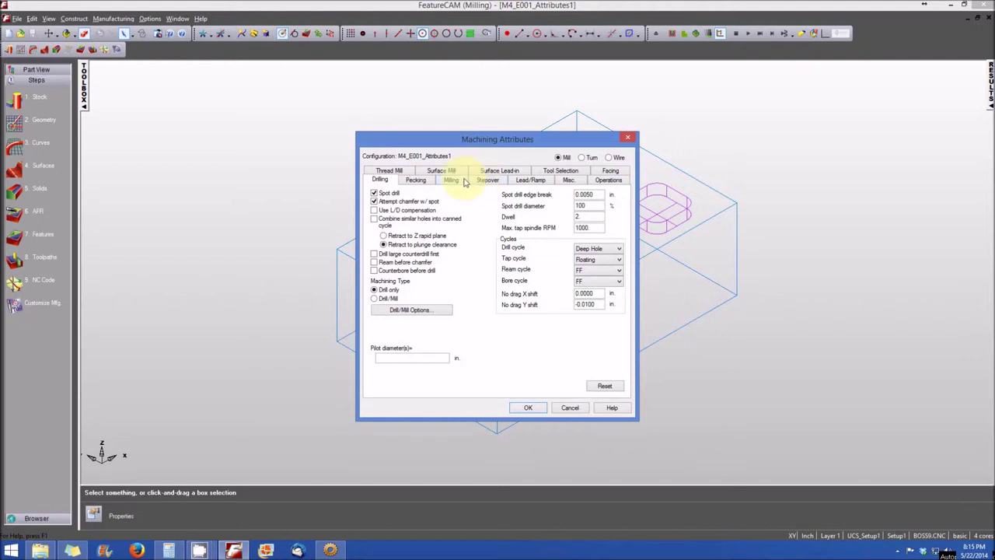
Browse the Pecking, Milling, Stepover, Lead/Ramp, Clearance/Feed and Ordering attribute tabs.
left_click(414, 181)
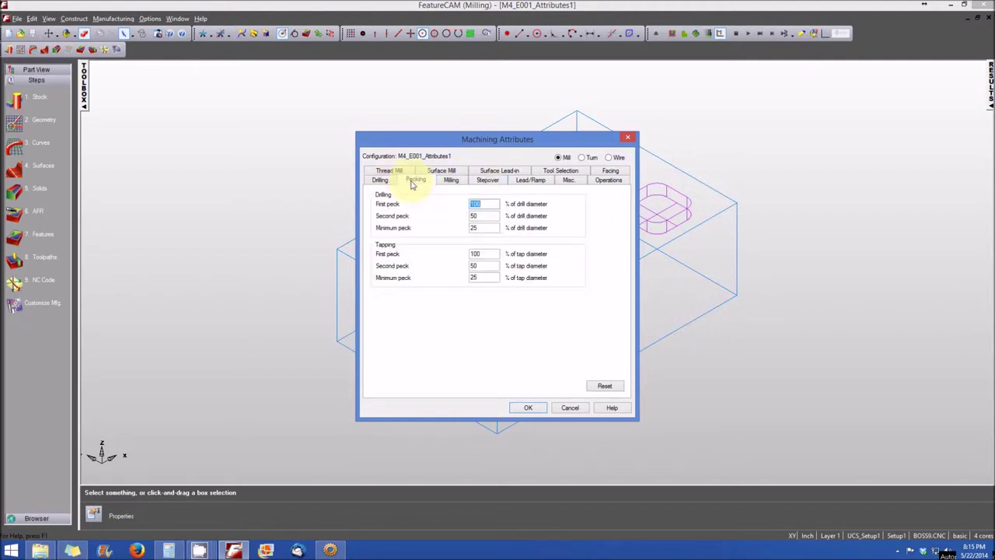
left_click(454, 180)
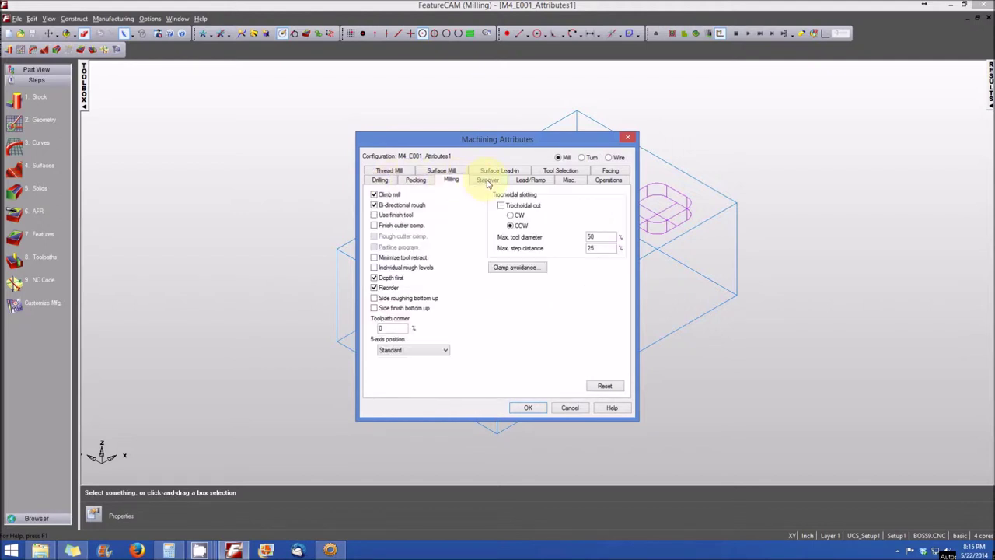
left_click(488, 180)
left_click(523, 181)
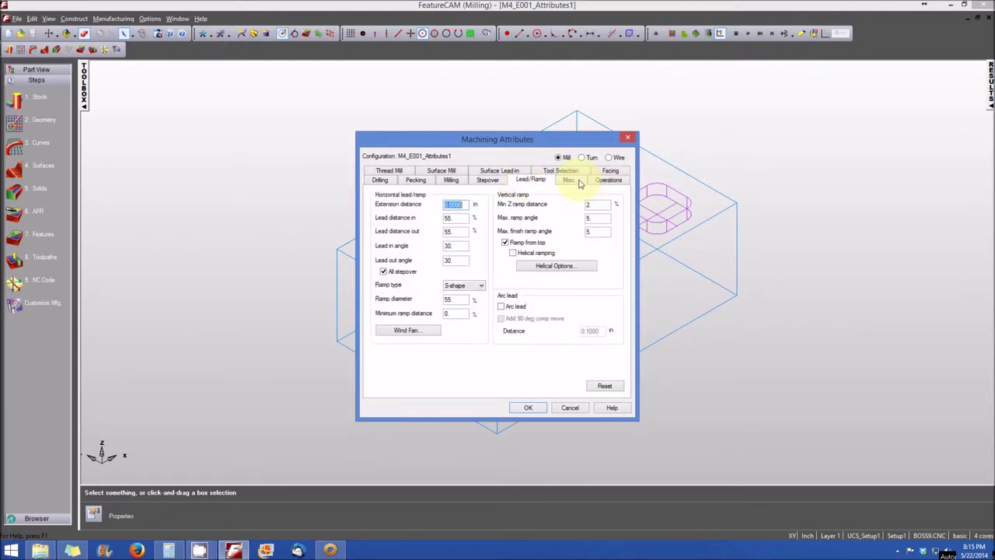
left_click(571, 181)
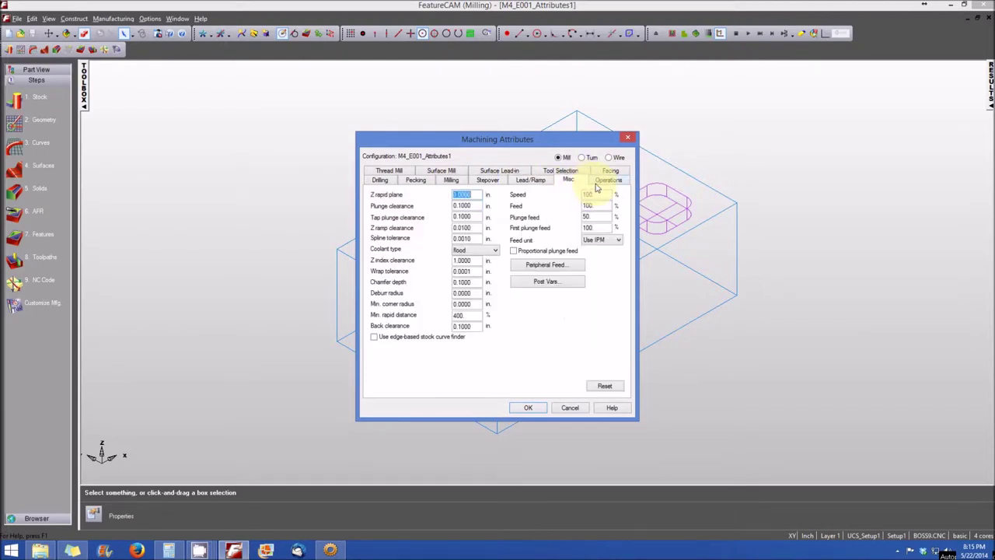
left_click(602, 182)
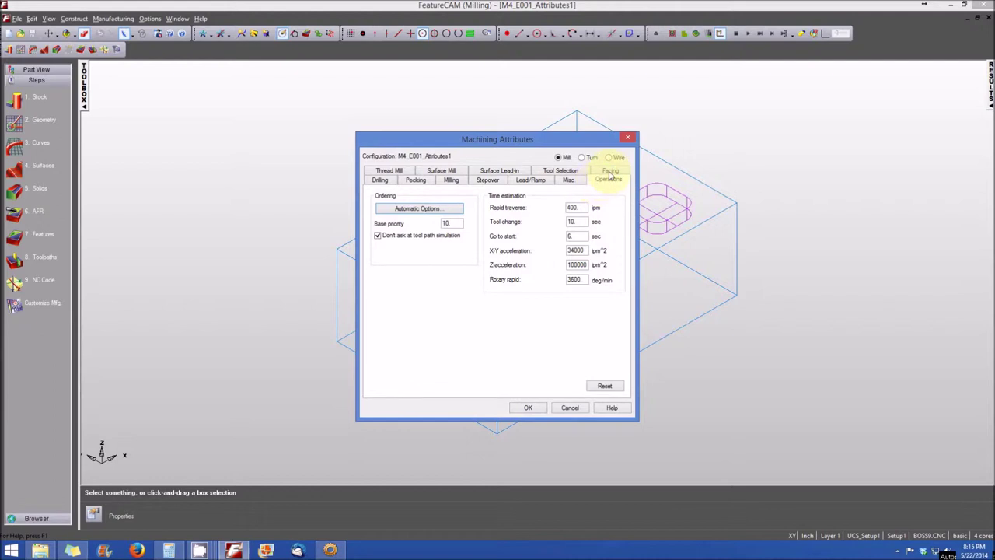
Browse the Facing, Tool Selection, Surface and Thread Milling tabs, then return to Milling.
left_click(610, 171)
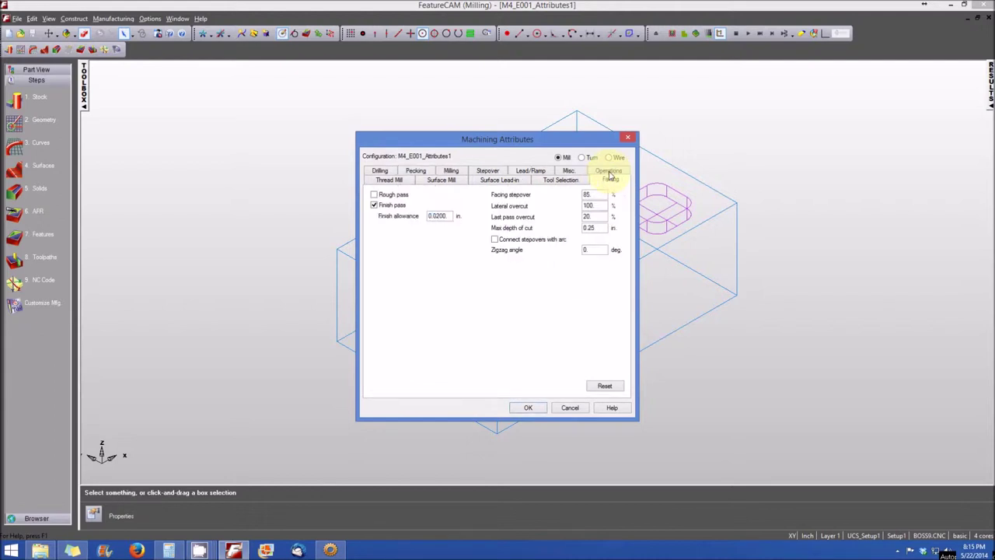
left_click(572, 182)
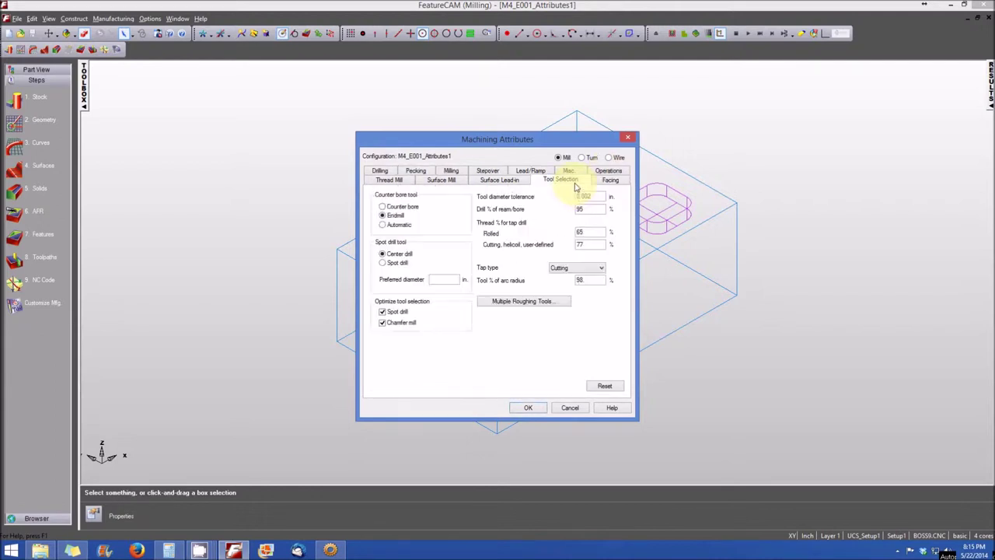
left_click(503, 183)
left_click(442, 184)
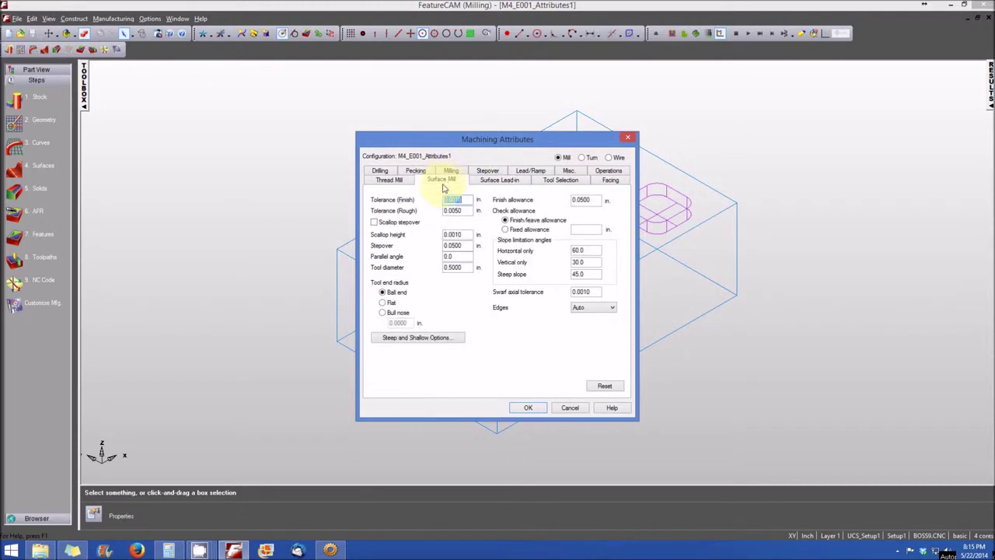
left_click(401, 182)
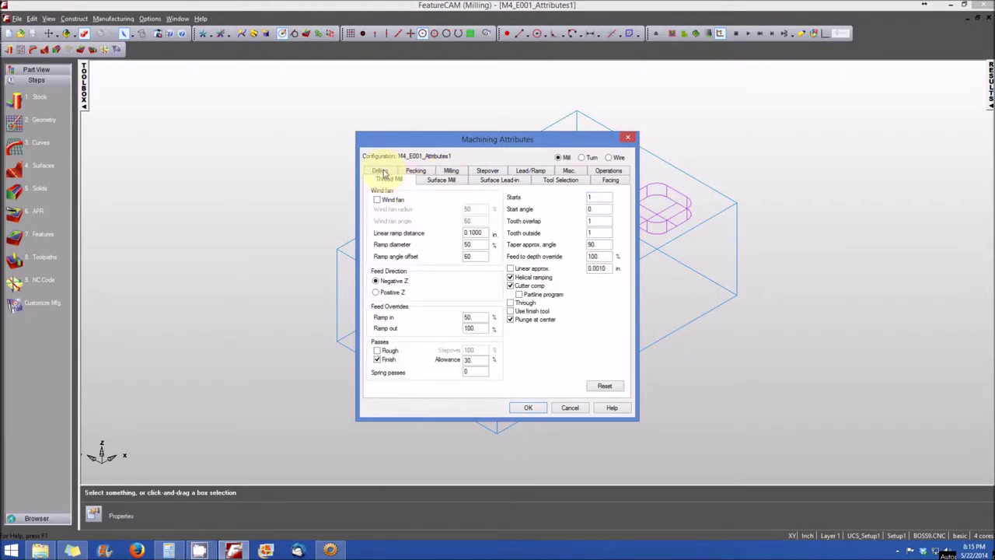
left_click(383, 172)
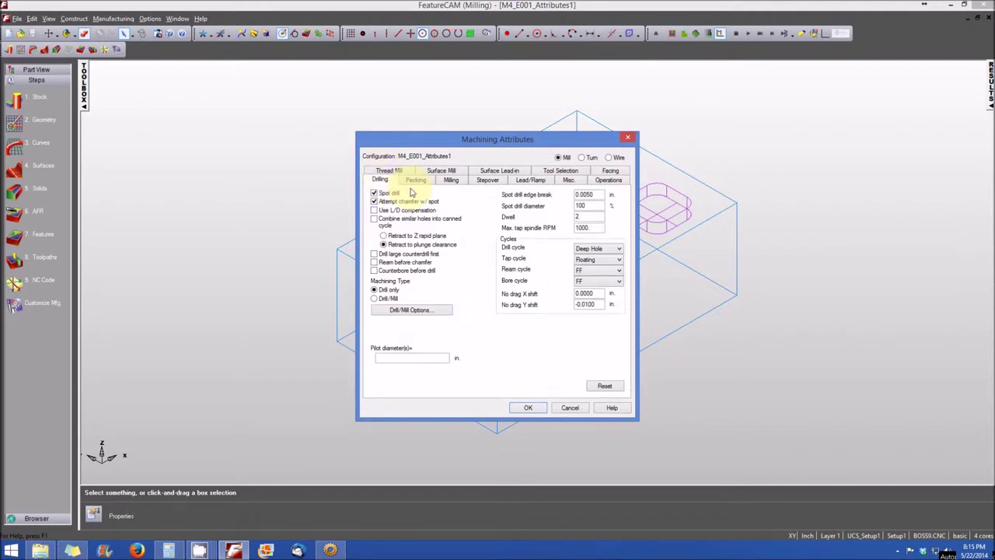
left_click(450, 181)
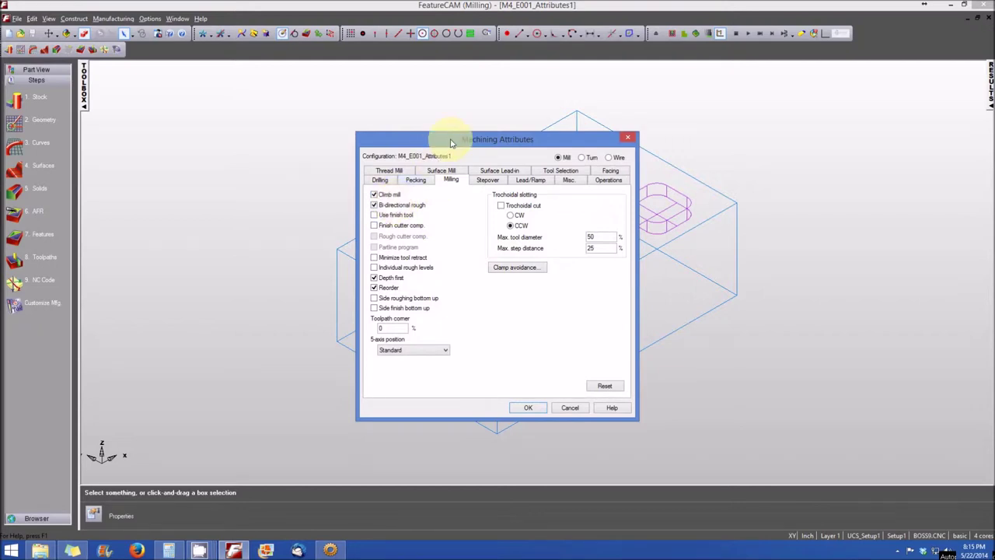
left_click_drag(457, 138, 428, 134)
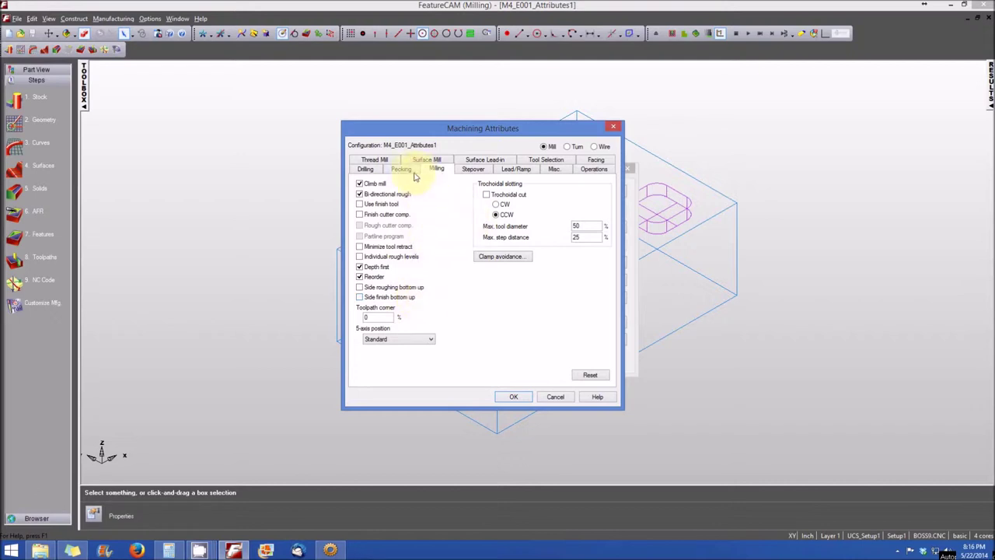
left_click(403, 170)
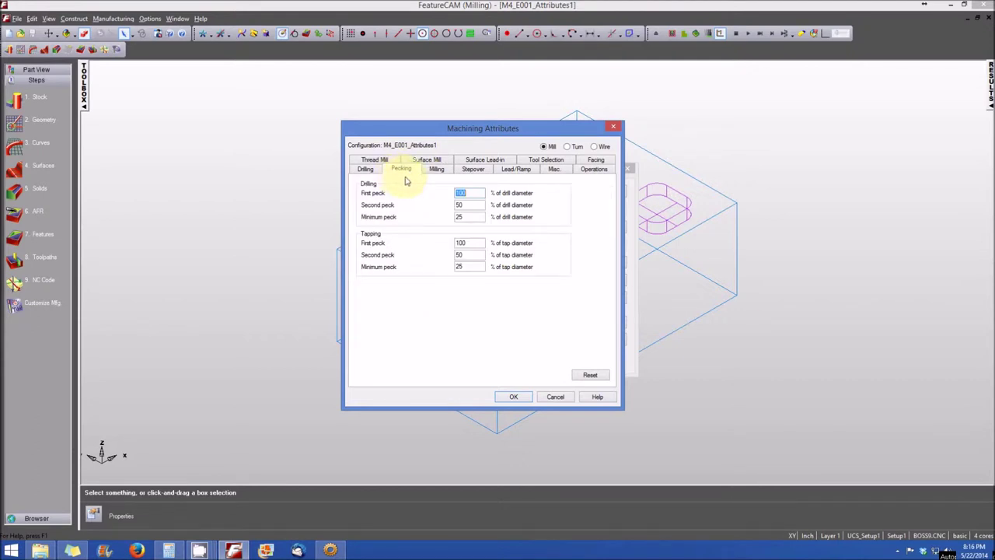
left_click(367, 170)
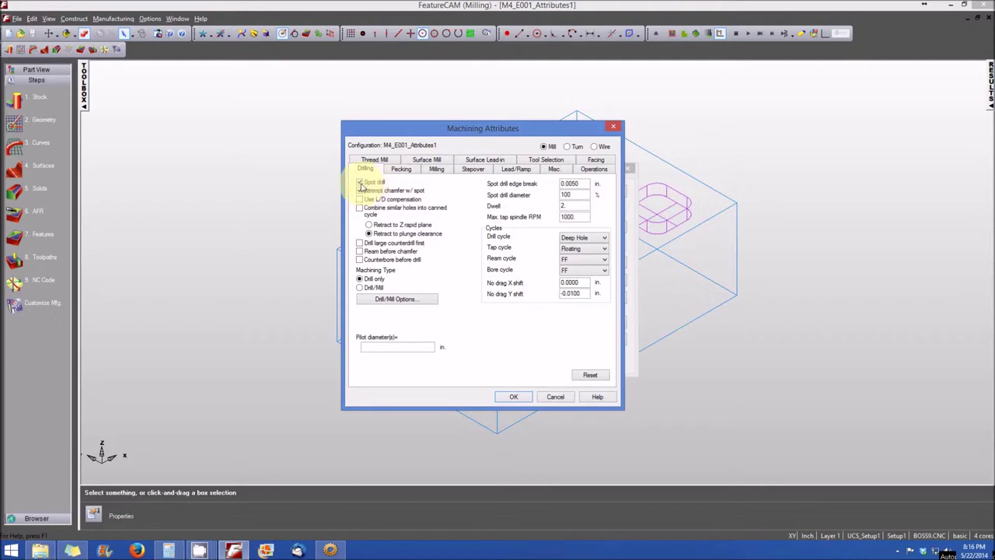
left_click(371, 187)
left_click(360, 183)
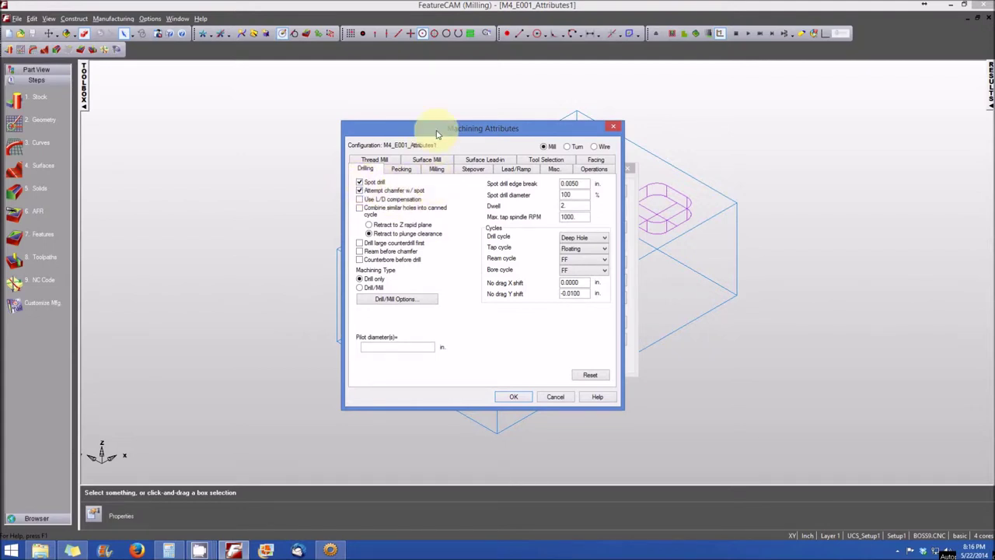
left_click_drag(437, 130, 338, 116)
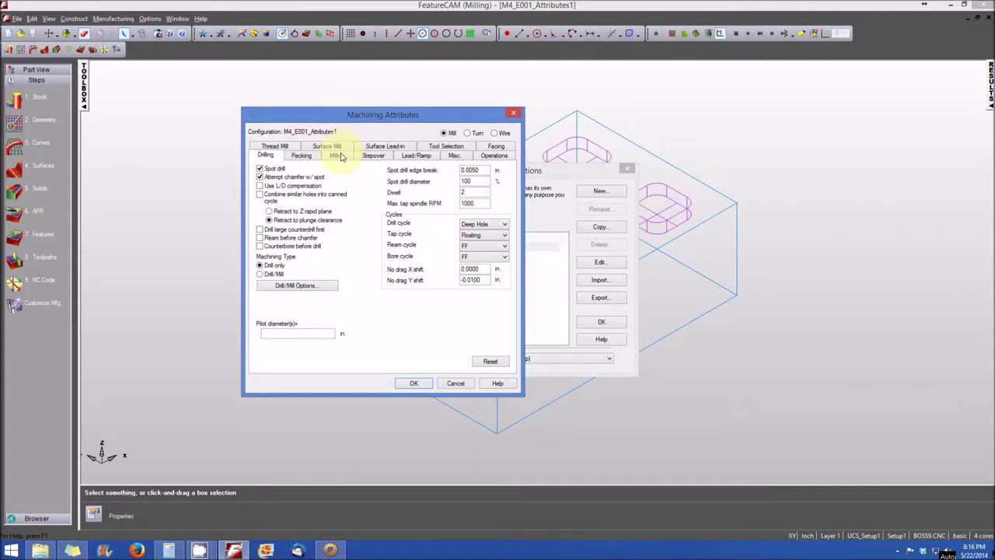
left_click(339, 155)
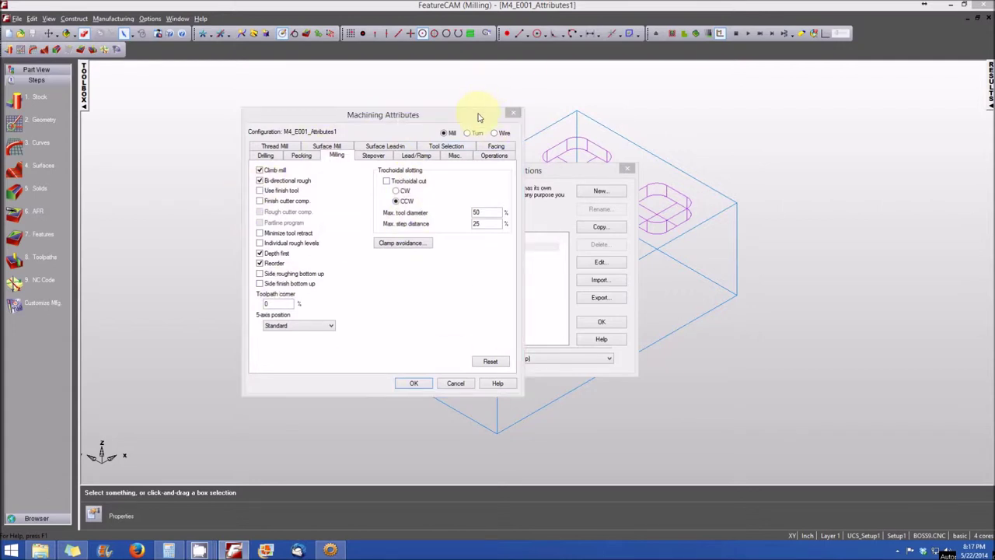
left_click_drag(482, 120, 393, 120)
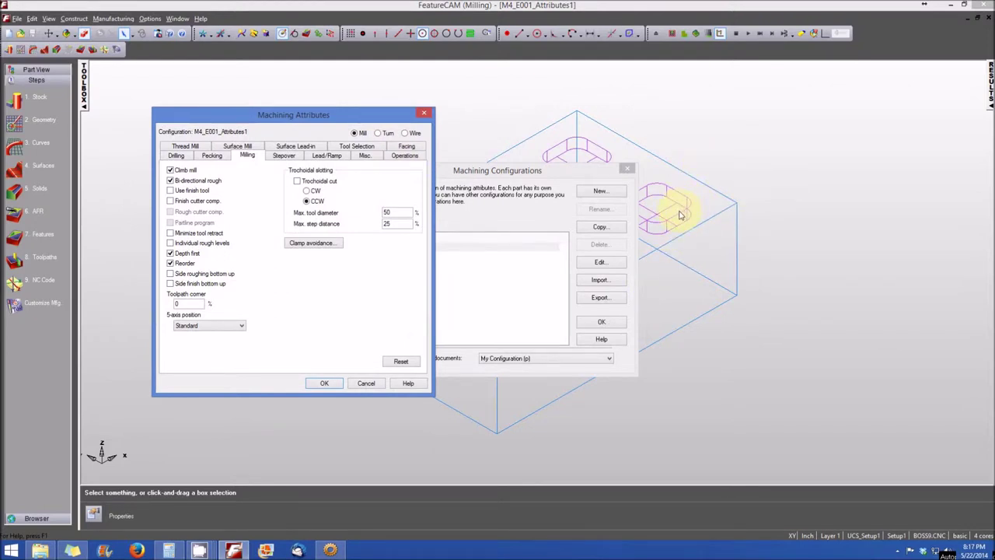
left_click(328, 383)
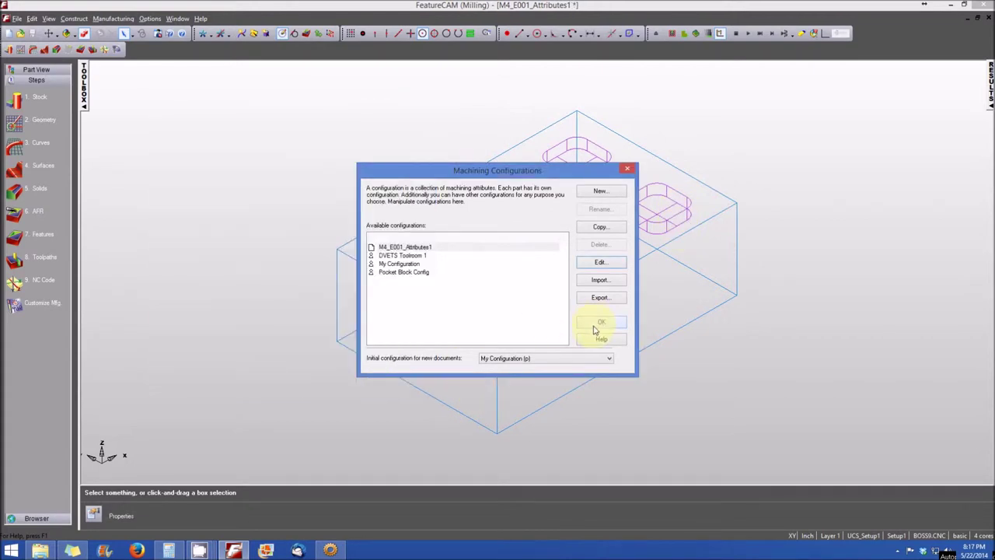
Close the Machining Configurations list to return to the pocketed block.
left_click(598, 325)
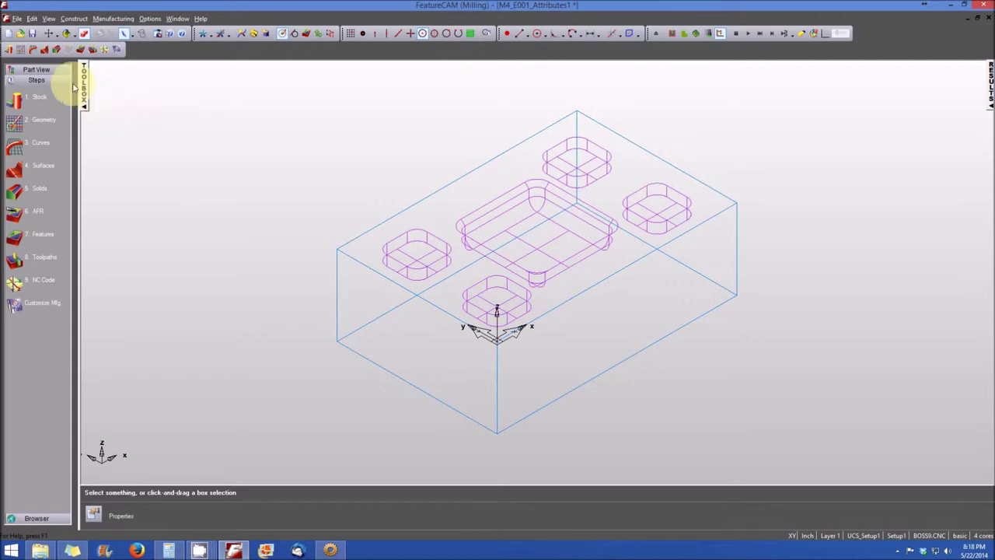
Show the feature tree and bring up actions for the middle pocket rect_pock5.
left_click(39, 74)
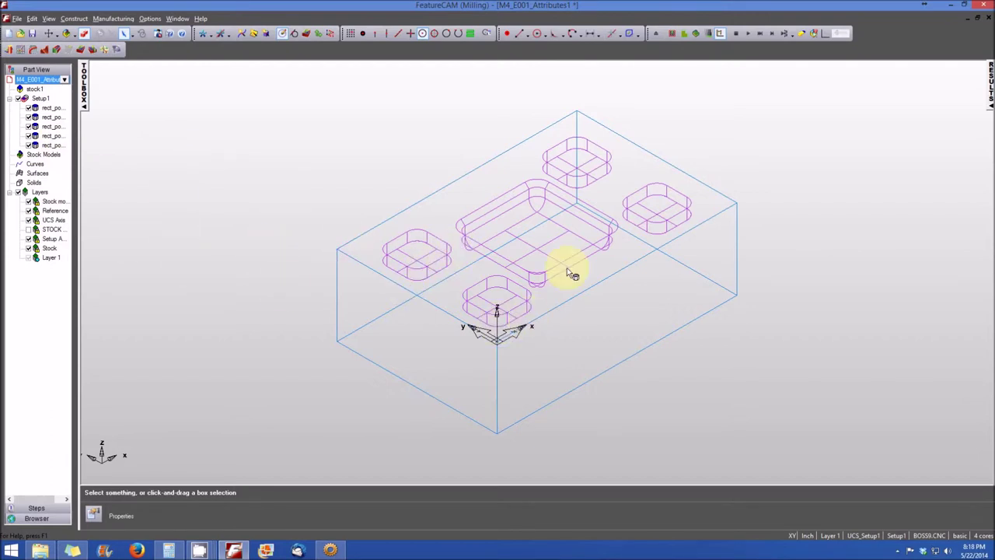
left_click(52, 145)
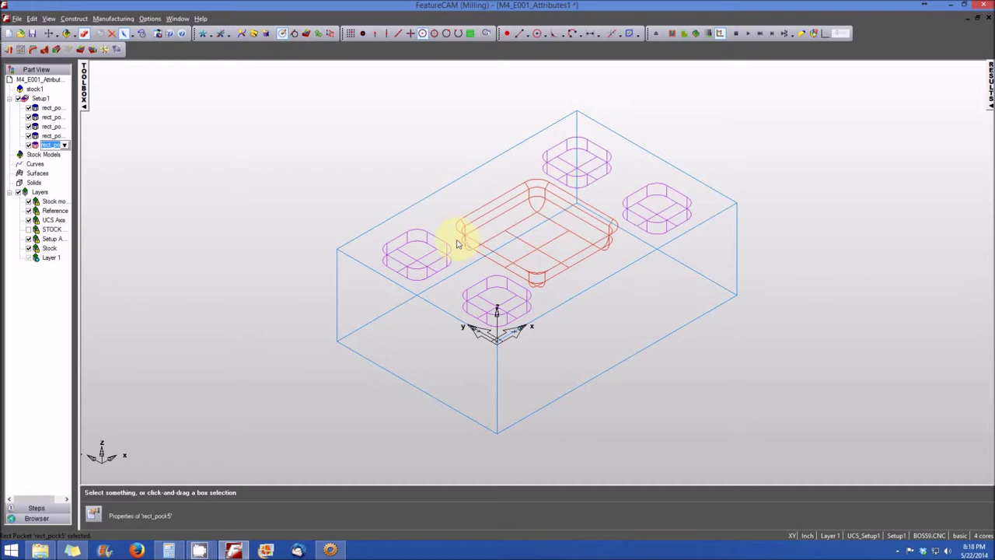
right_click(68, 150)
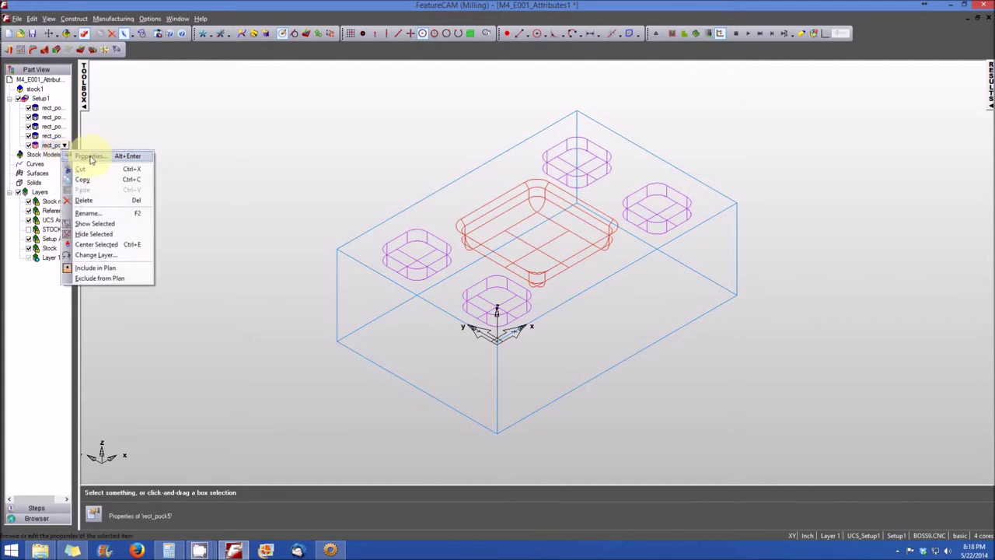
Open the rect_pock5 properties and reposition the properties window.
left_click(91, 157)
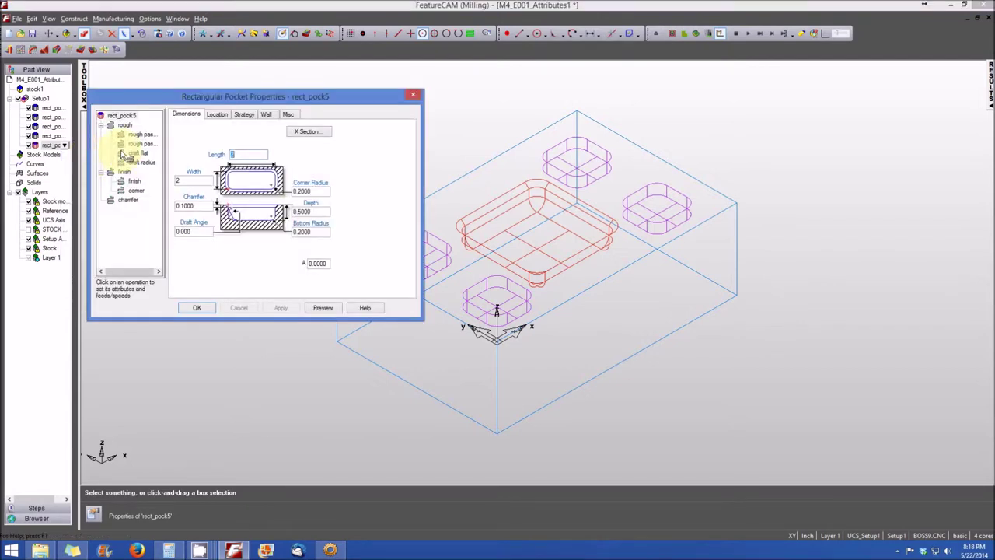
left_click_drag(173, 98, 196, 89)
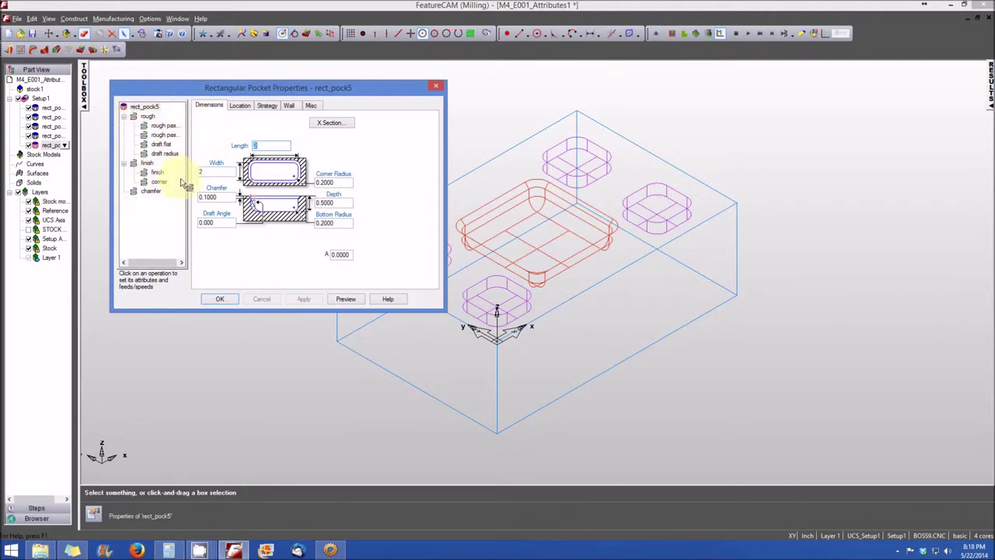
left_click_drag(197, 93, 153, 87)
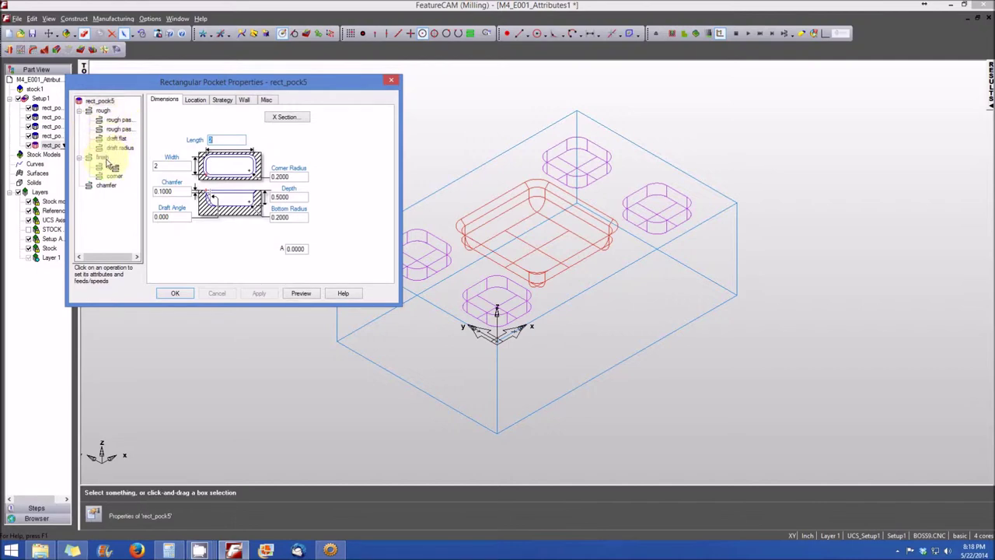
left_click_drag(106, 162, 116, 188)
Review the finish operation's tabs, ending on its speeds and feeds: 5200 RPM, 46.80 IPM.
left_click(102, 158)
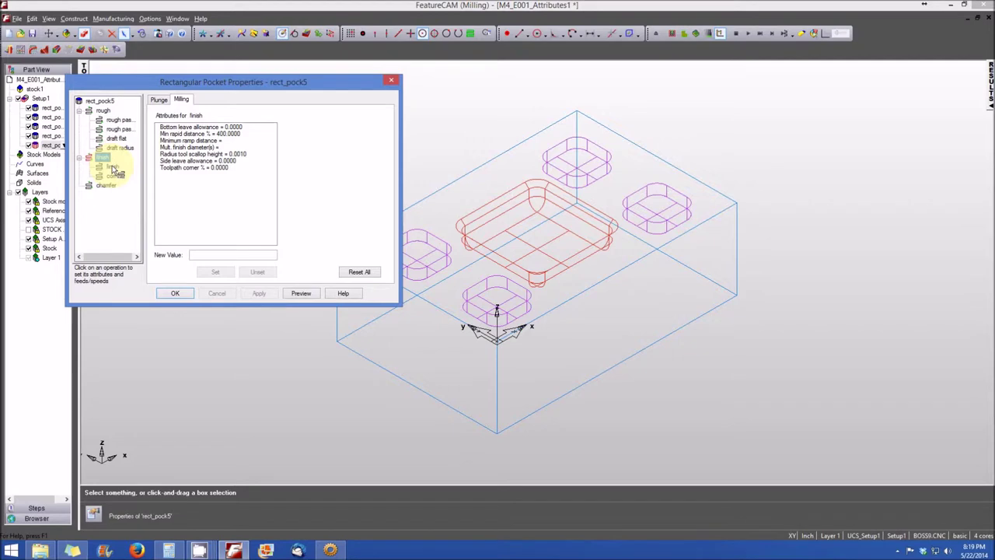
left_click(160, 100)
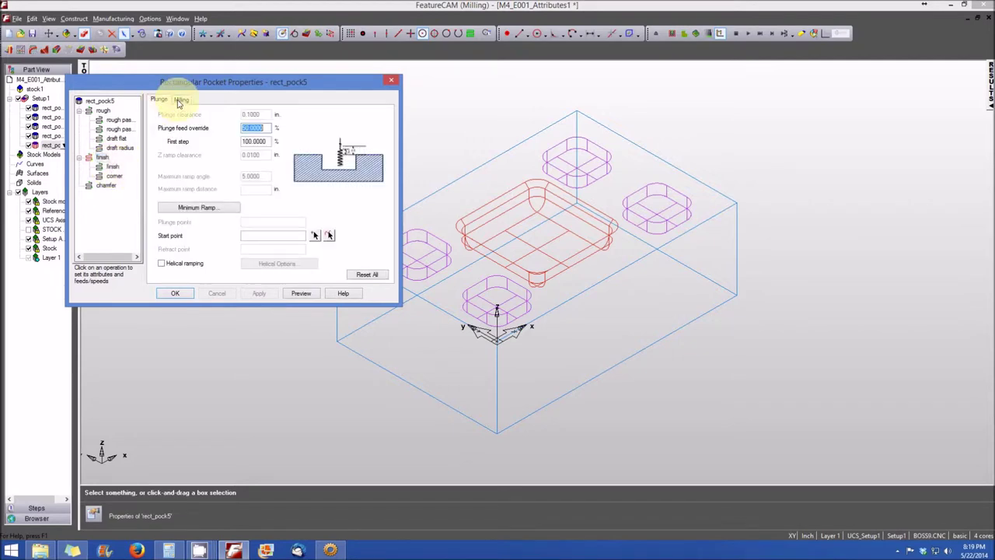
left_click(180, 100)
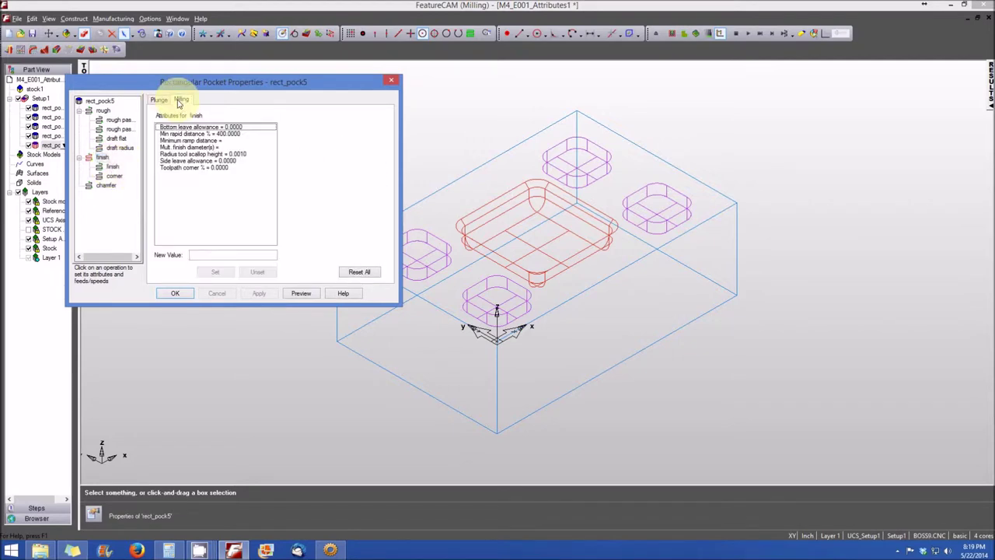
left_click(112, 168)
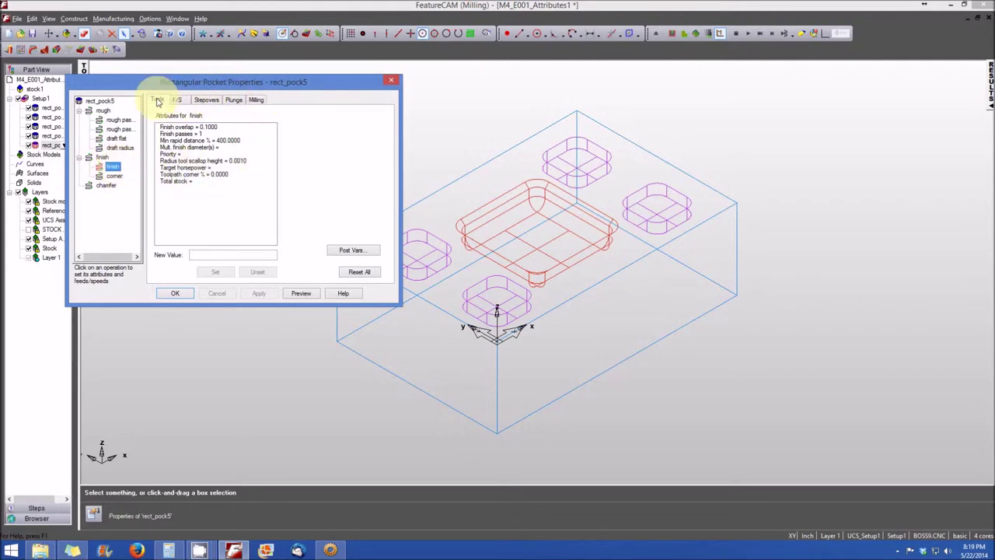
left_click(158, 101)
left_click(177, 100)
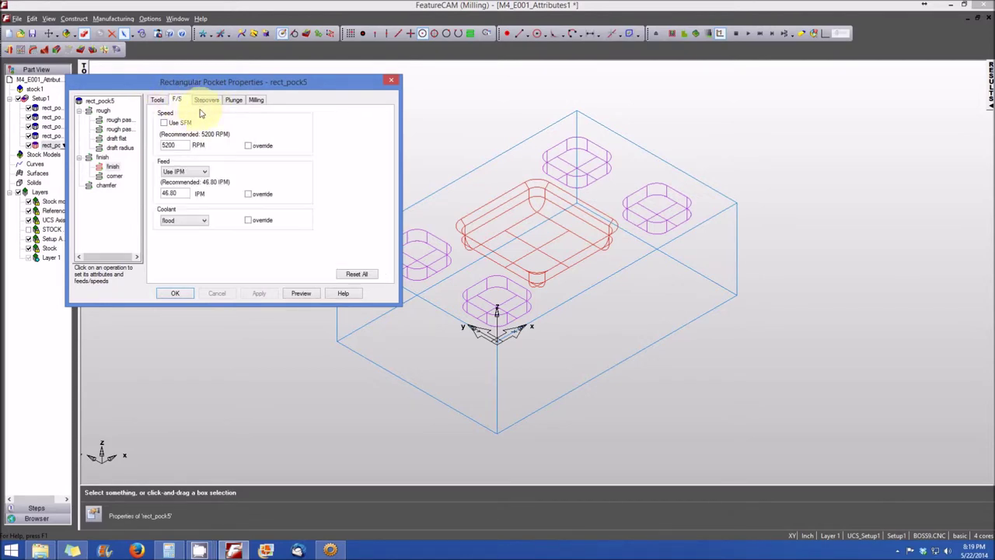
left_click(206, 100)
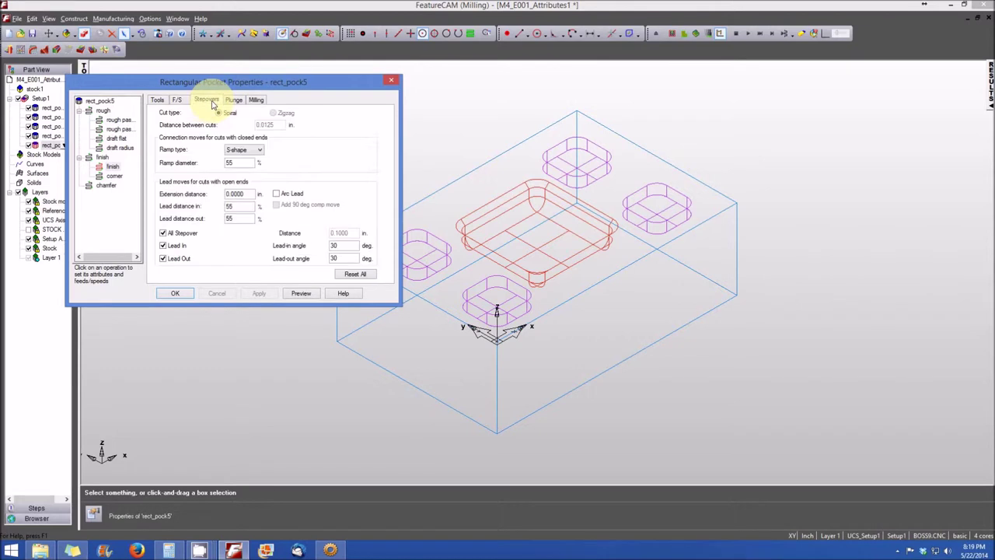
left_click(233, 100)
left_click(255, 100)
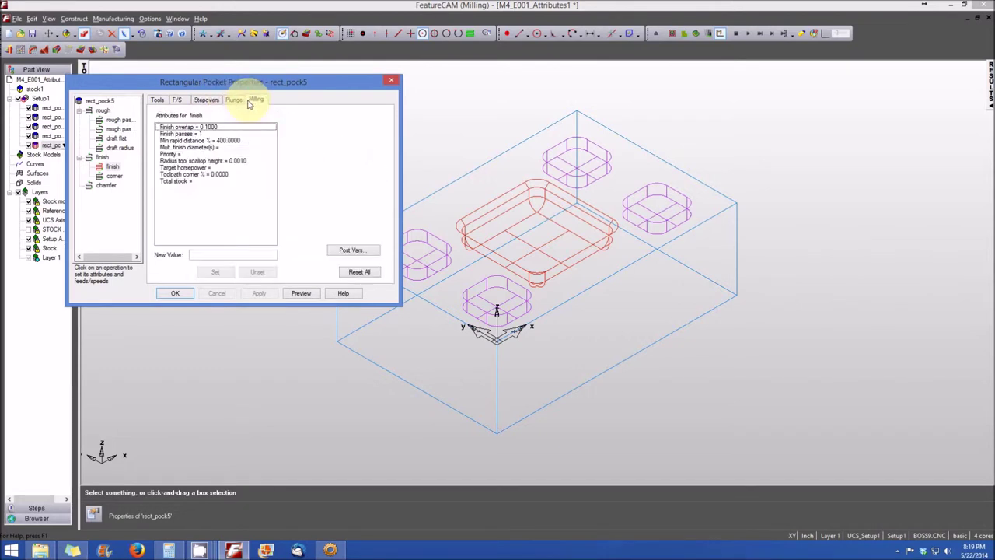
left_click(175, 100)
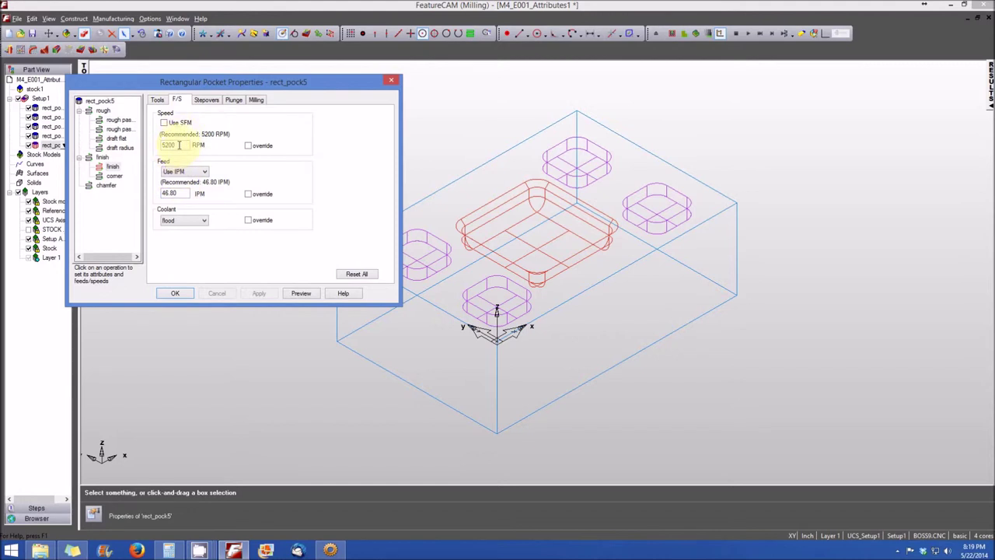
Override the rect_pock5 finish pass to 5500 RPM and 20 IPM feed, then apply.
double_click(179, 145)
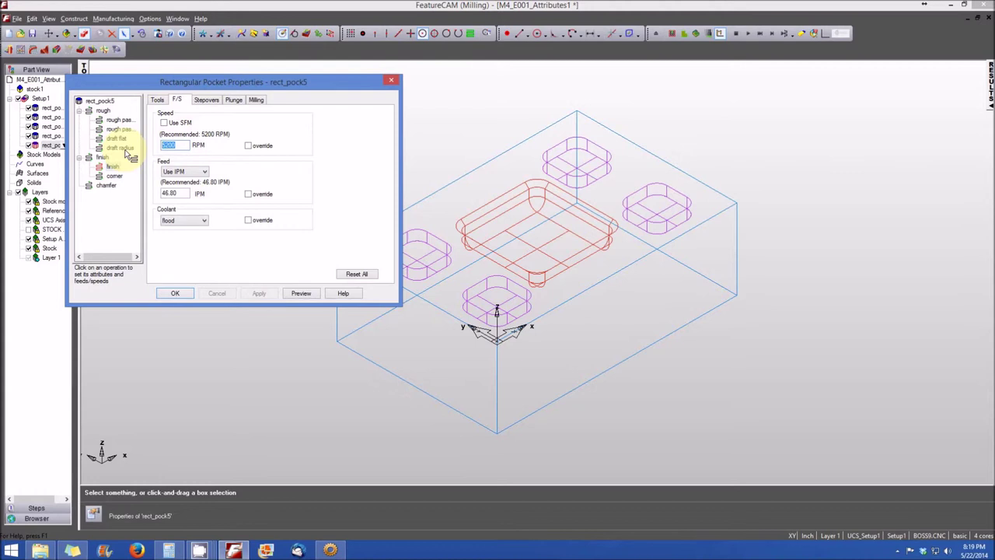
type("55")
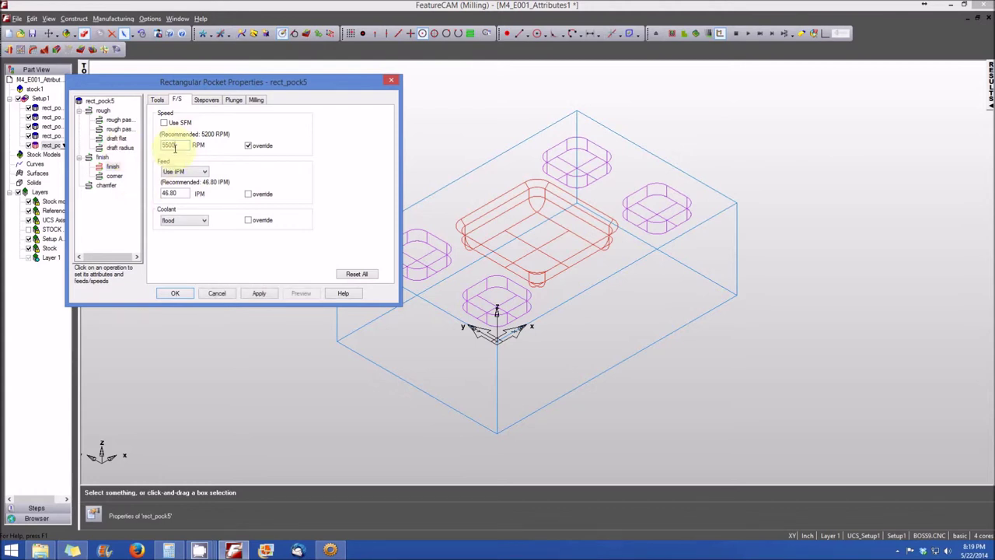
left_click(247, 146)
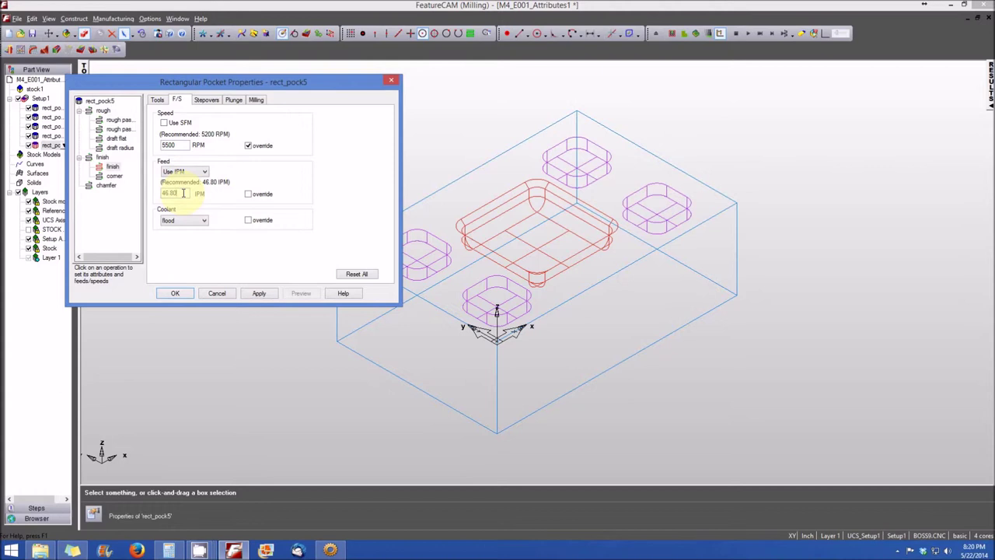
double_click(183, 192)
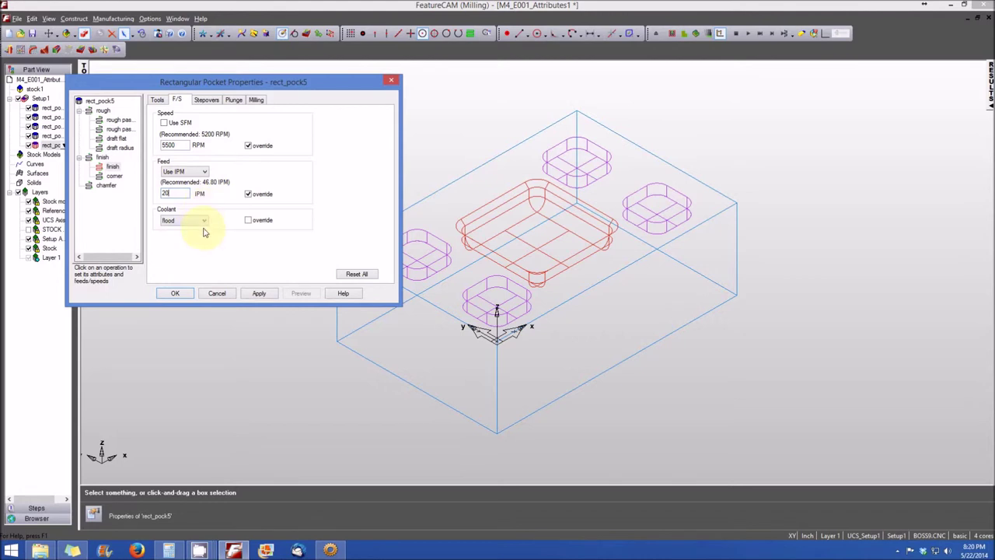
key("shift+Tab")
left_click(258, 294)
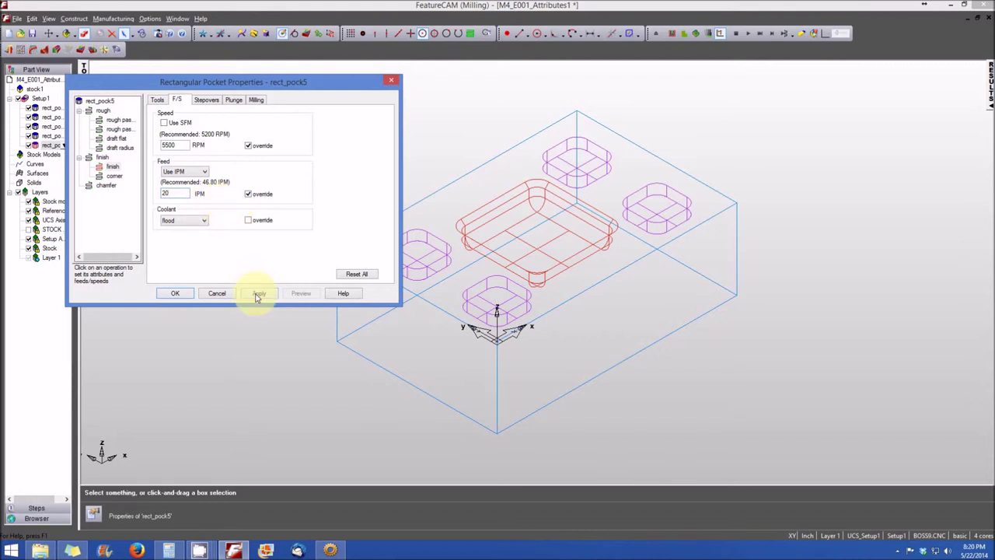
left_click(175, 295)
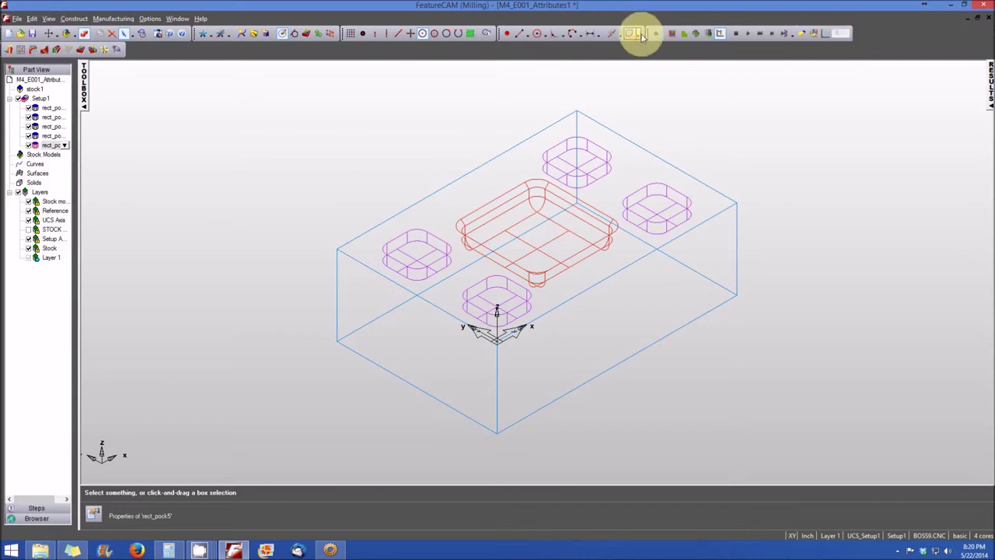
Switch to 3D simulation with full machine simulation enabled.
left_click(697, 34)
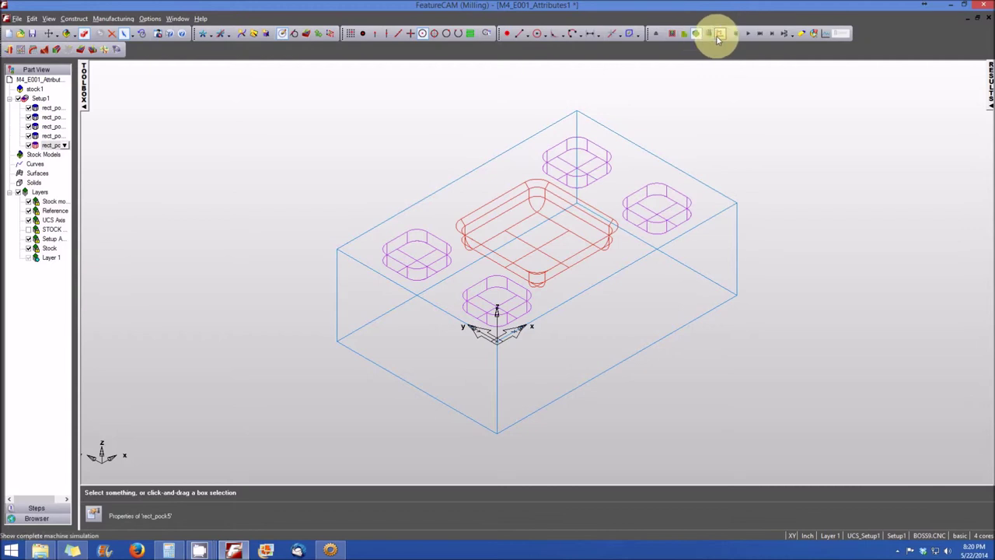
left_click(719, 39)
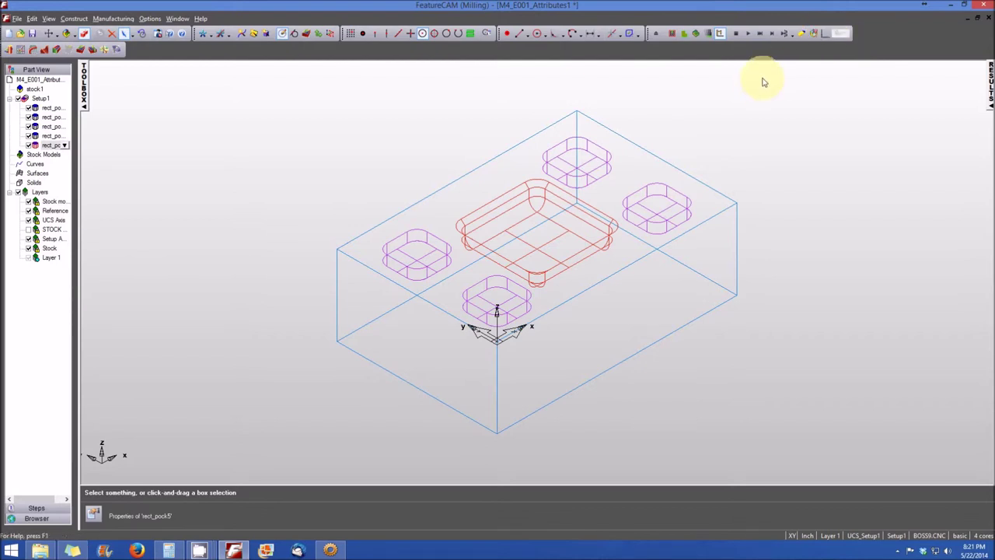
Play the machine simulation until the block shows all five pockets cut.
left_click(751, 39)
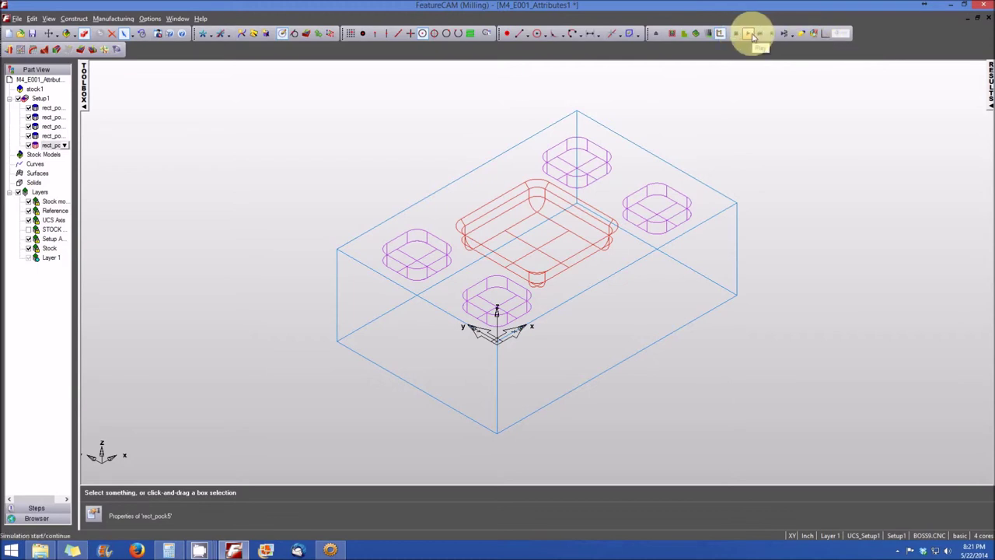
left_click(752, 36)
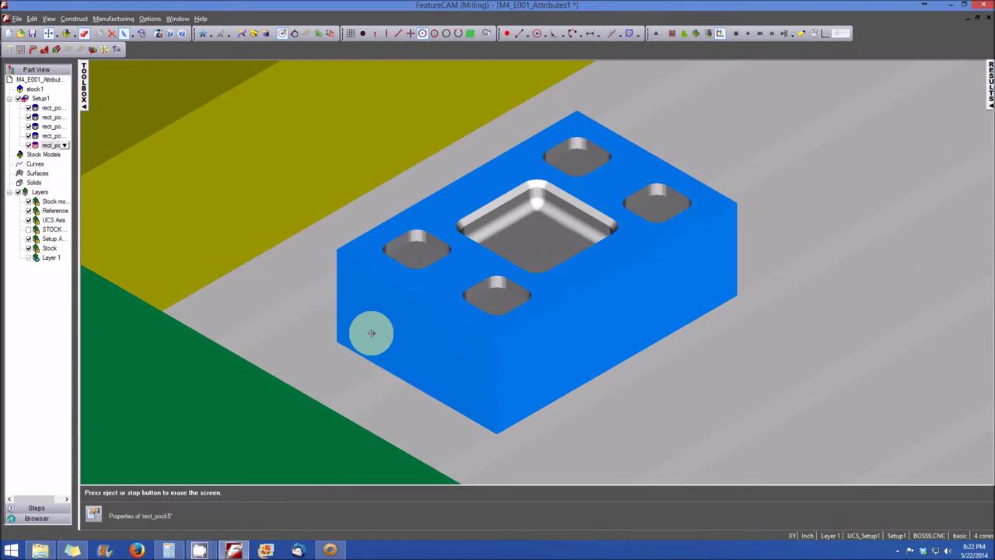
left_click(115, 19)
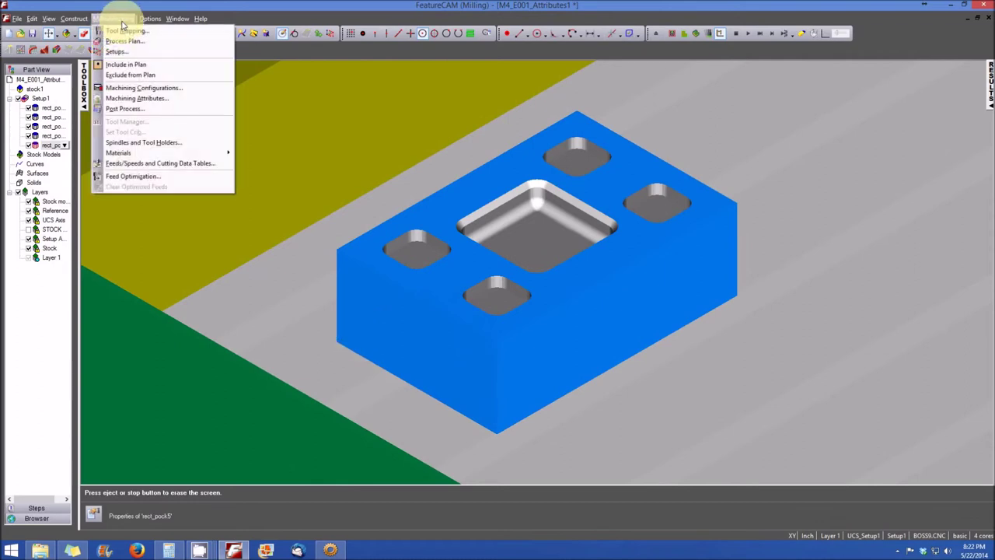
left_click(155, 86)
left_click_drag(497, 174, 330, 128)
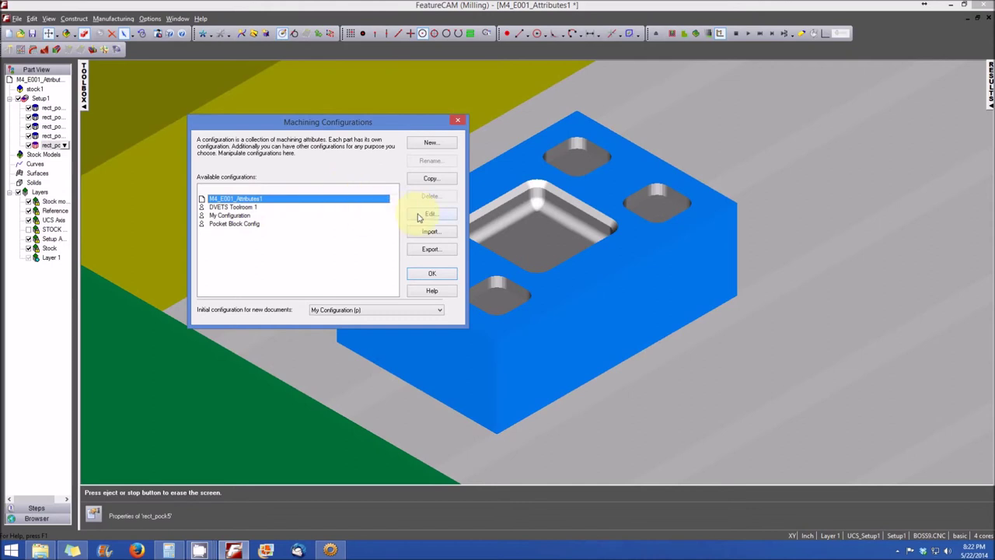
double_click(355, 199)
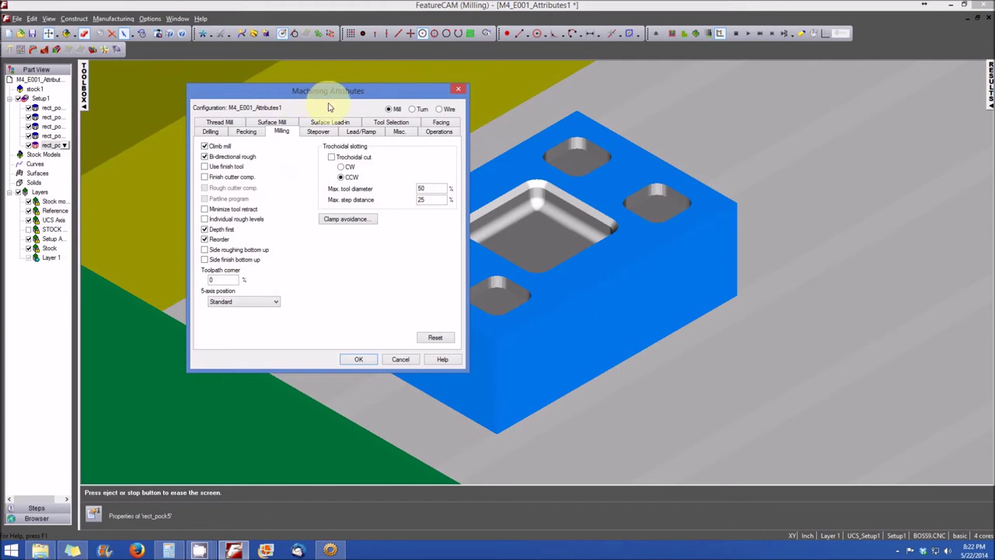
left_click(210, 131)
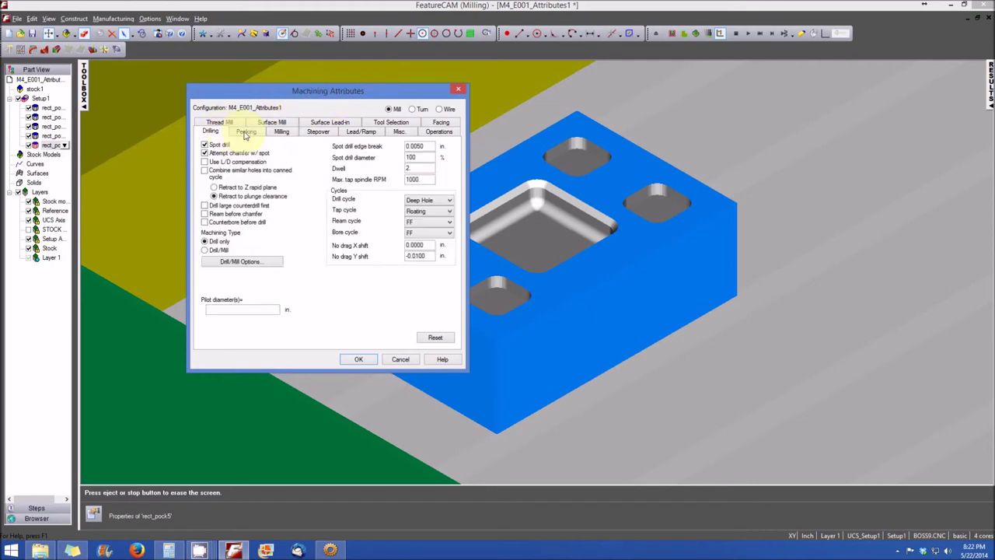
left_click(245, 131)
left_click(289, 133)
left_click(317, 132)
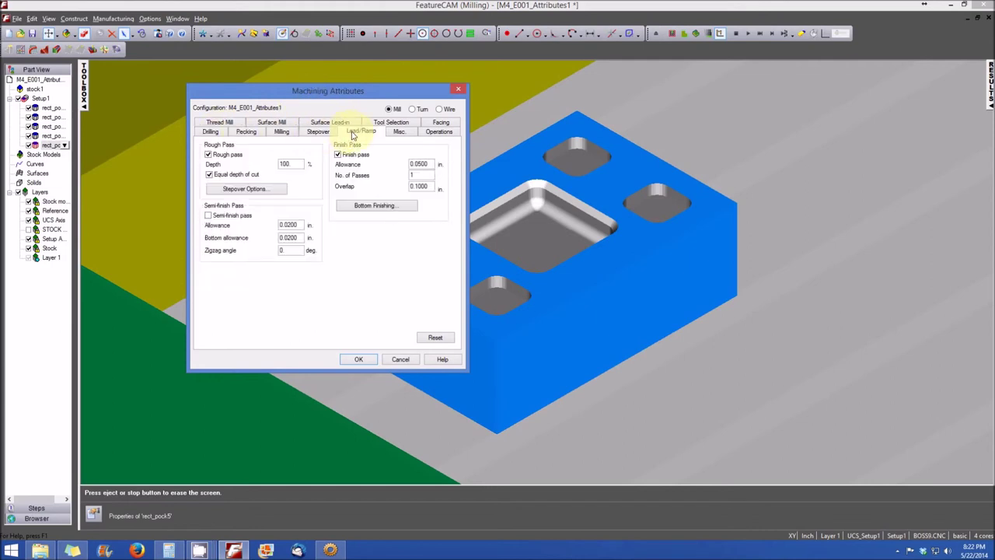
left_click(361, 132)
left_click(401, 132)
left_click(433, 133)
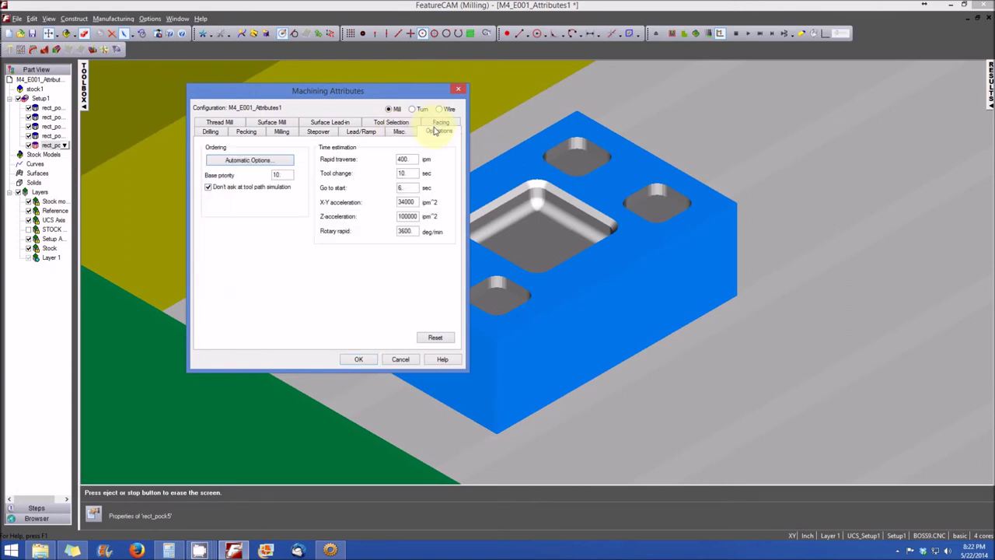
left_click(434, 125)
left_click(403, 132)
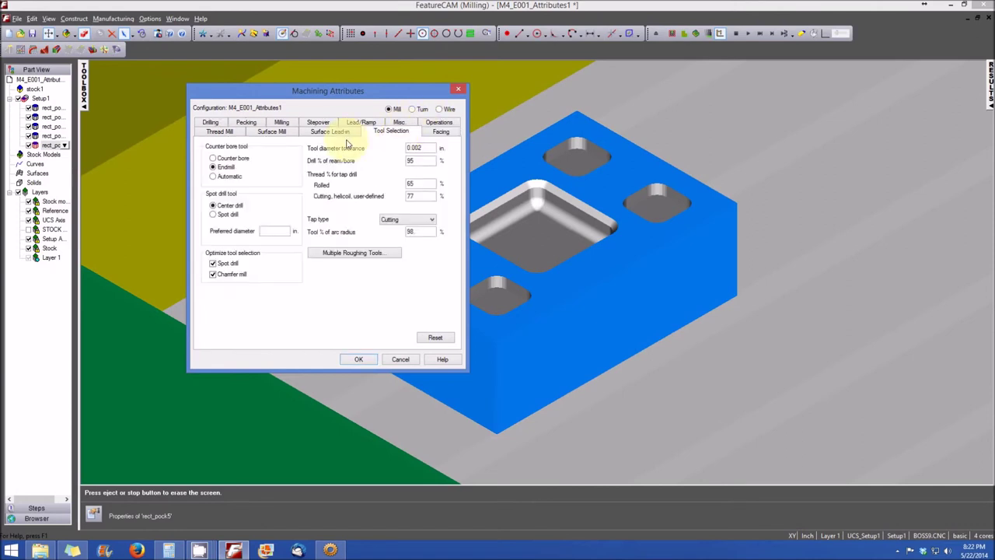
left_click(329, 132)
left_click(271, 132)
left_click(220, 132)
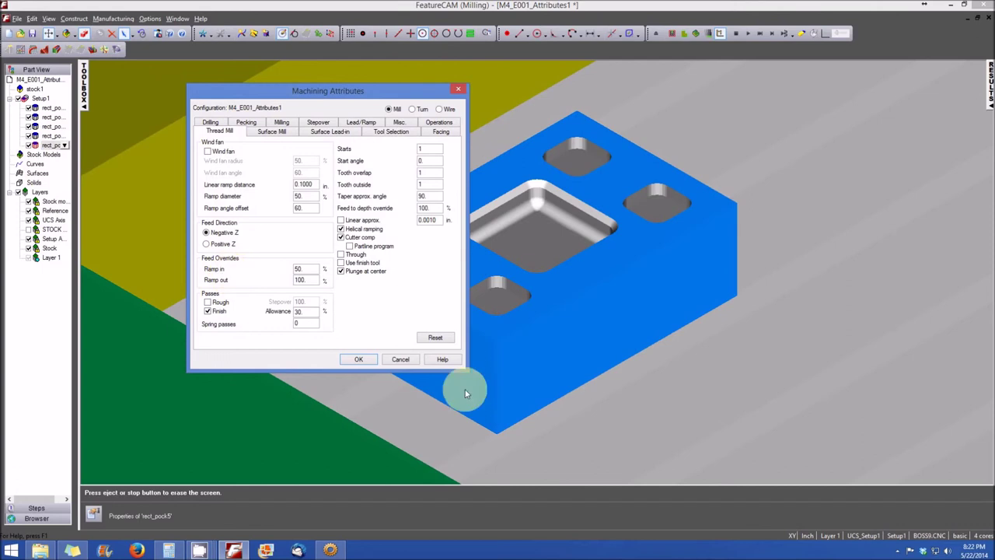
left_click(399, 359)
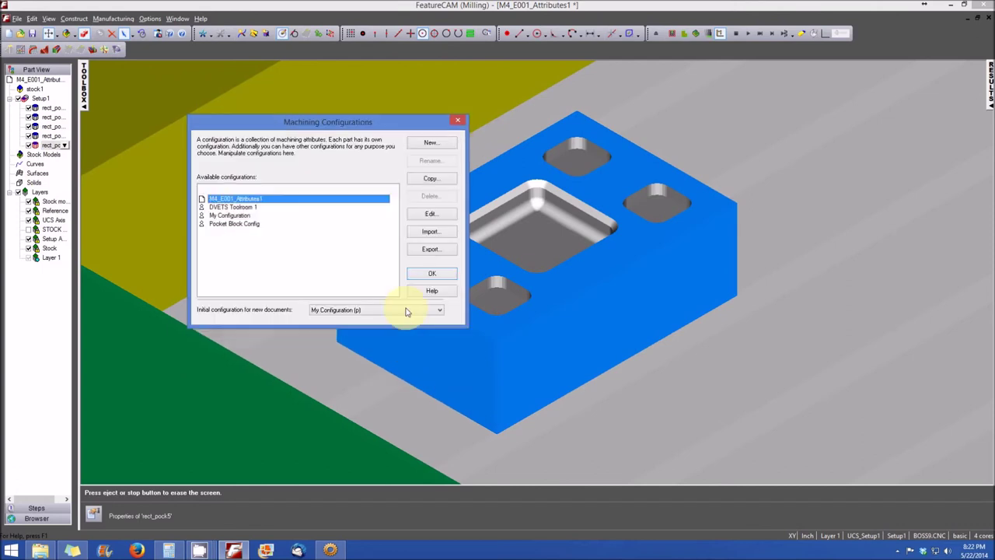
left_click(432, 273)
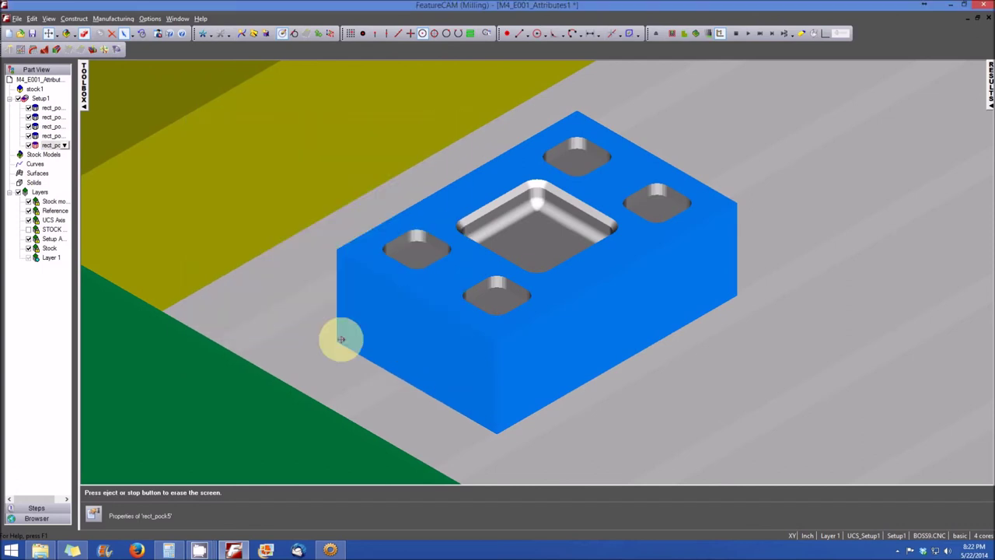
right_click(66, 147)
left_click(144, 157)
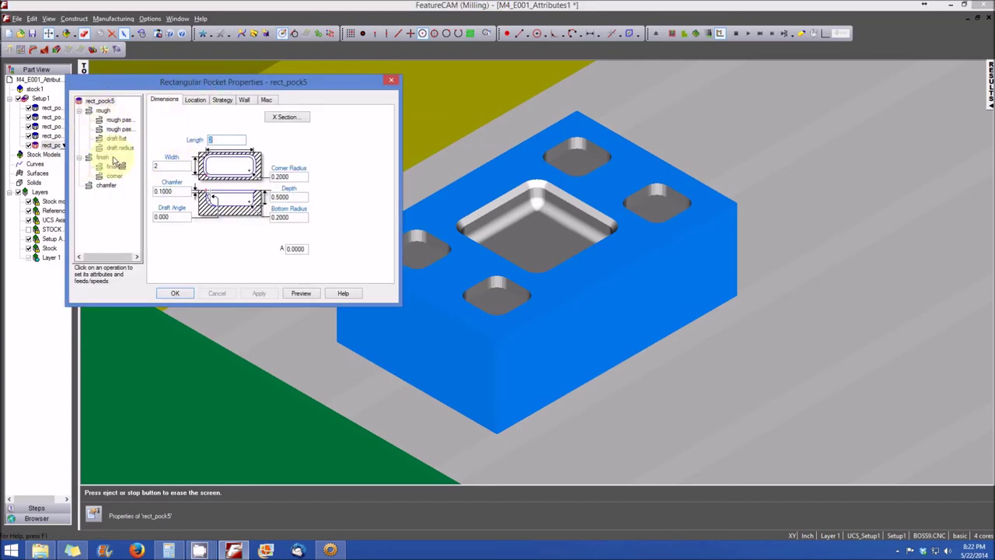
left_click(112, 167)
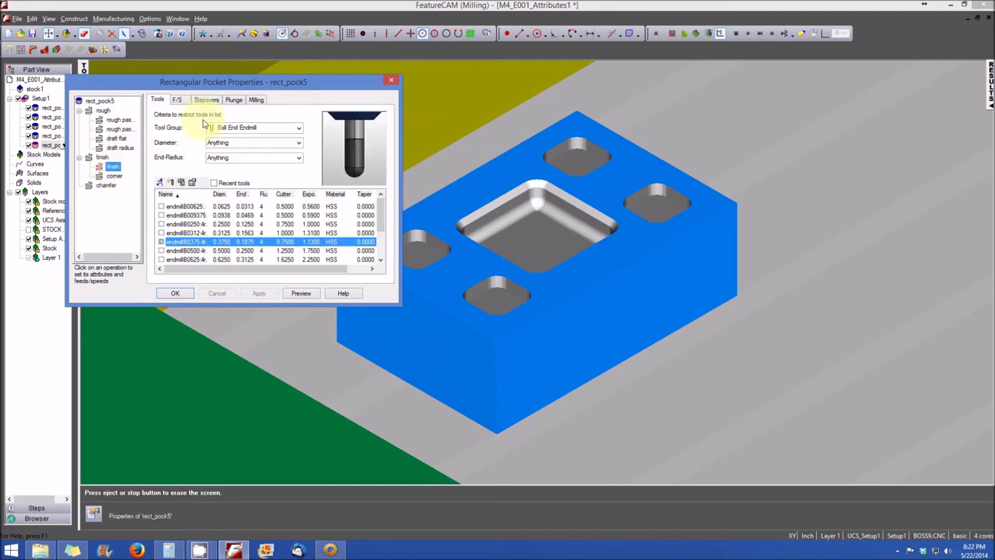
left_click(178, 100)
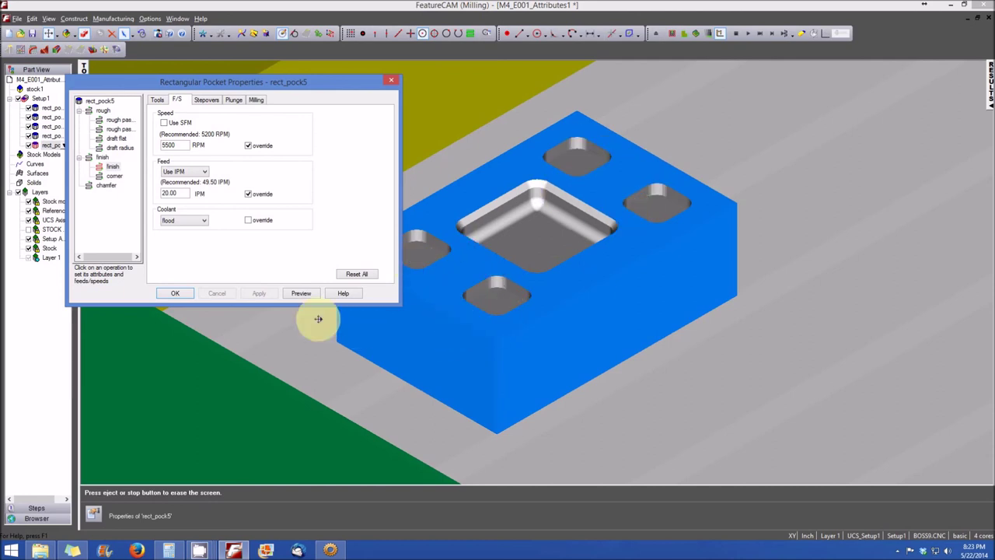
left_click(175, 293)
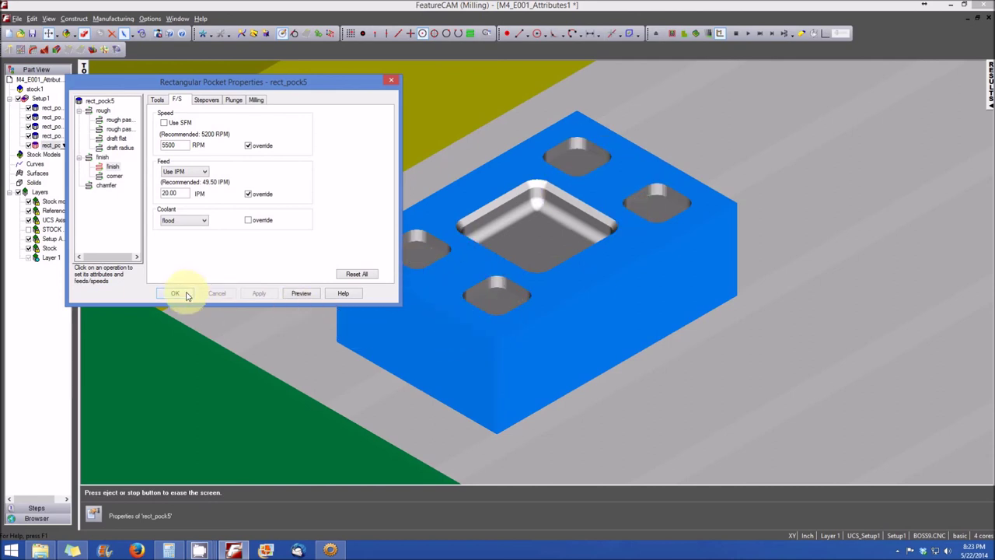